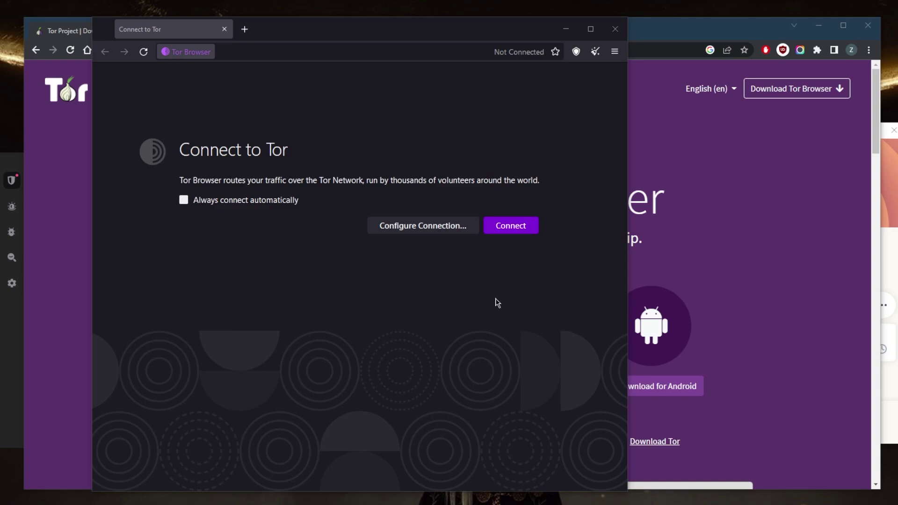
Open Tor Browser's Privacy & Security settings and scroll down past History to the Security Level section
click(614, 51)
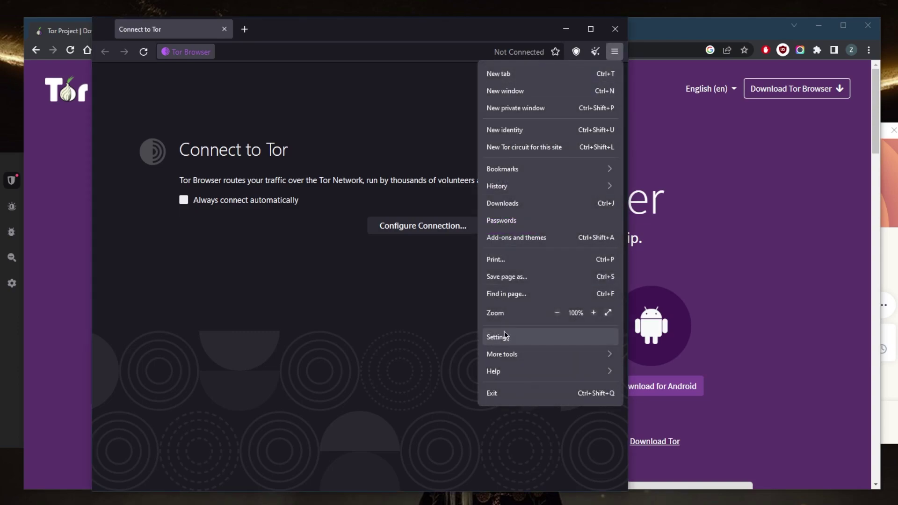
click(504, 335)
click(175, 196)
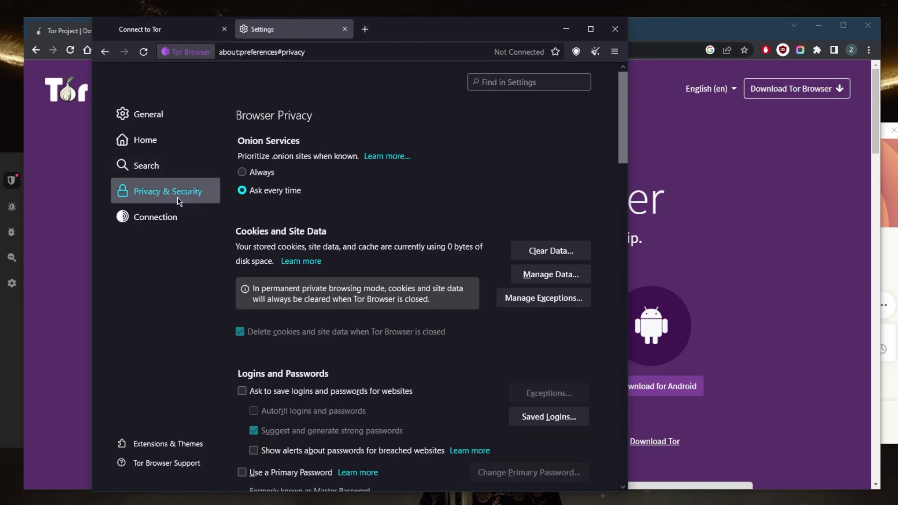
scroll(412, 220, down, 5)
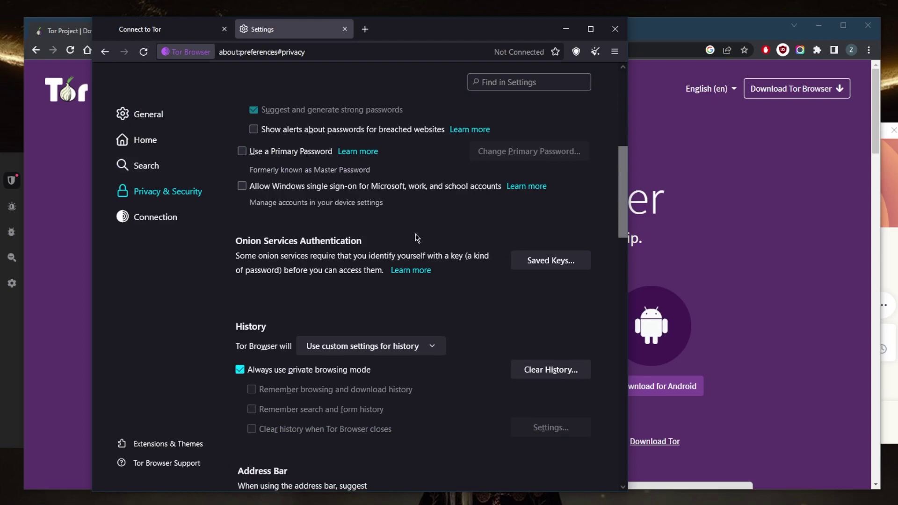
scroll(421, 238, down, 4)
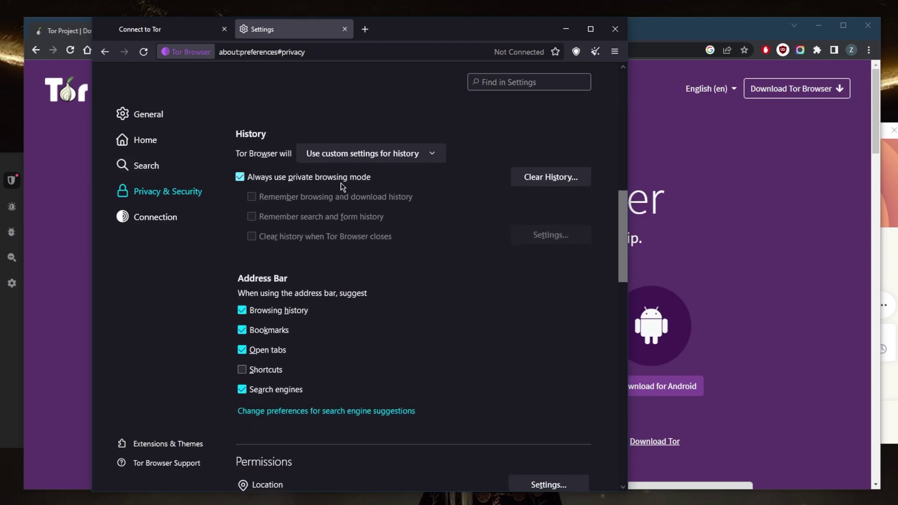
scroll(457, 214, down, 5)
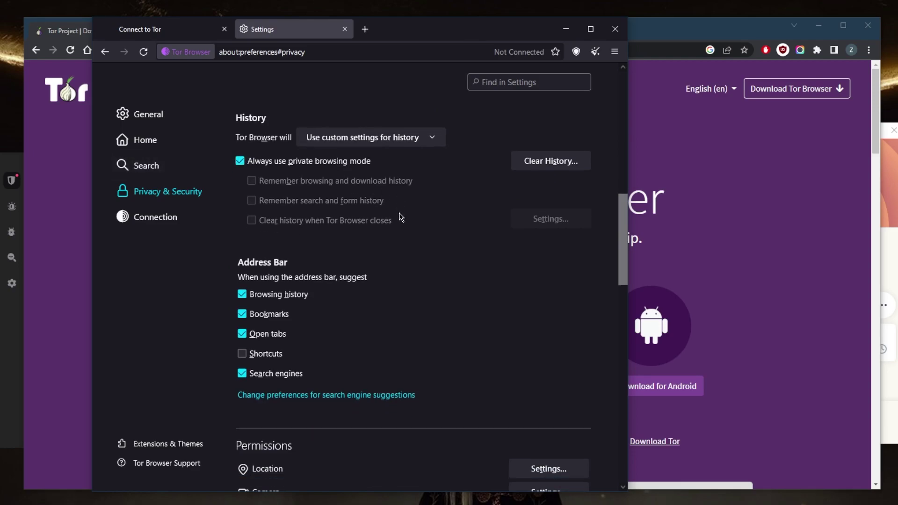
scroll(409, 219, down, 8)
scroll(407, 233, up, 2)
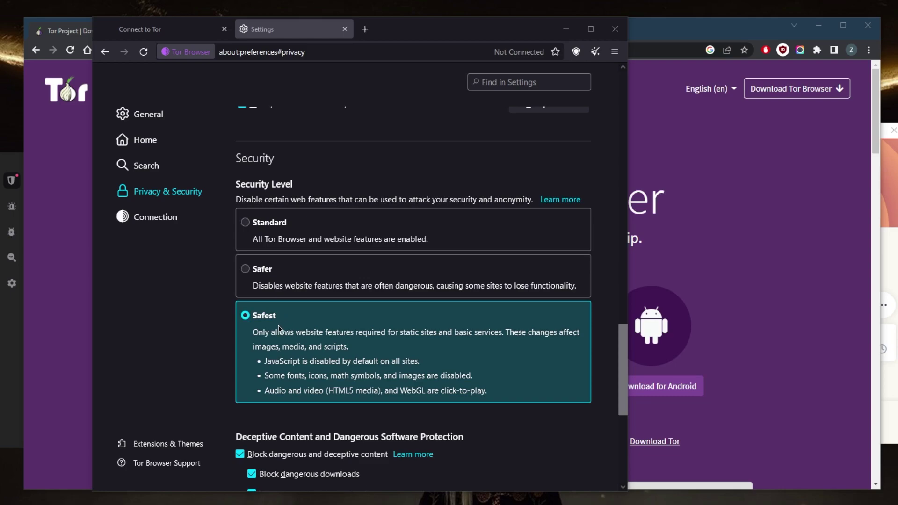
Try the Standard and Safer security levels, settle on Safest, then move to the Home settings
click(265, 350)
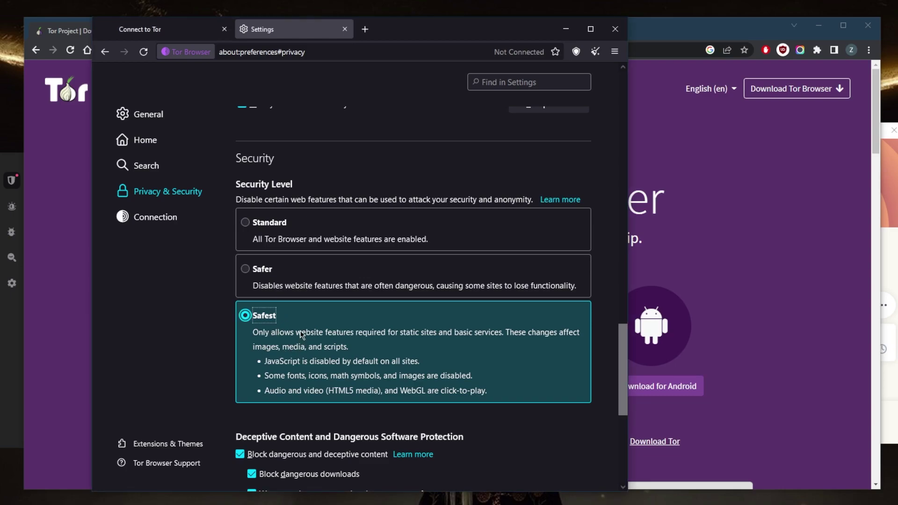
key(Up)
key(Up)
click(245, 315)
click(245, 268)
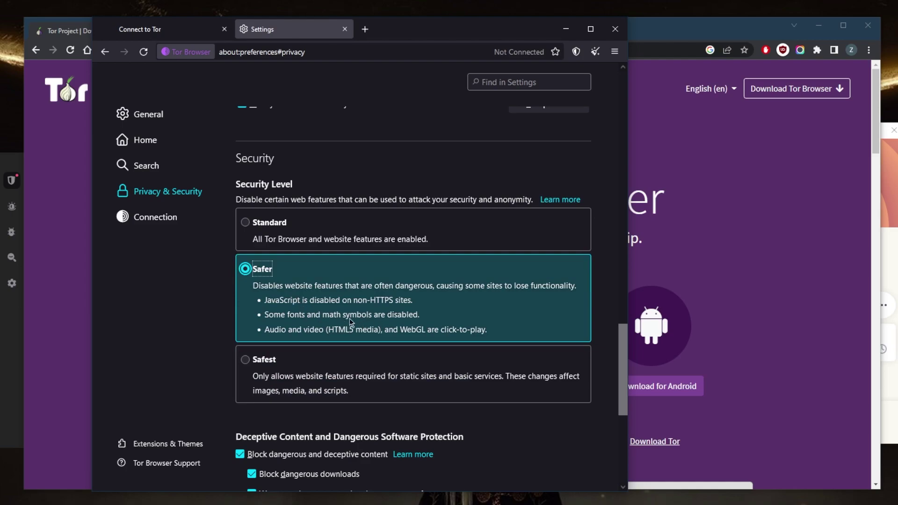
click(244, 360)
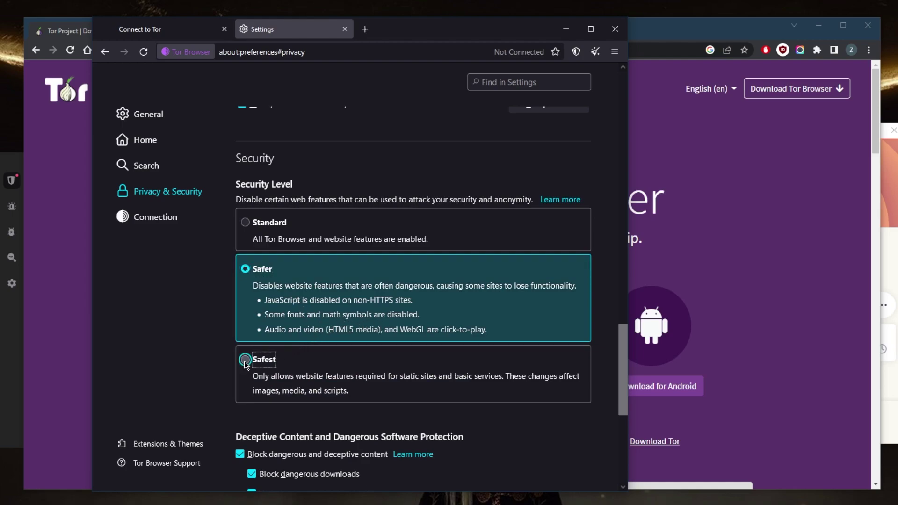
scroll(239, 273, down, 4)
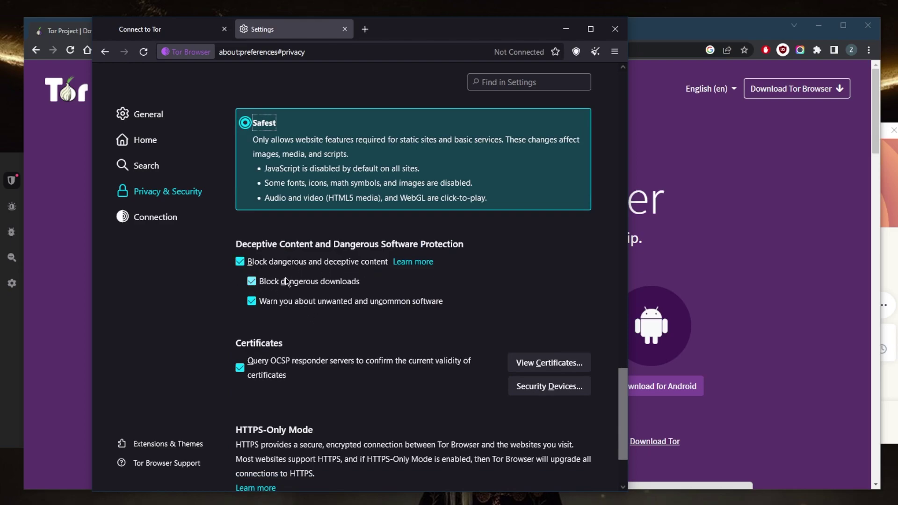
click(146, 141)
Close the Settings tab and raise the ExpressVPN window, Not Connected with USA - Dallas selected
click(344, 30)
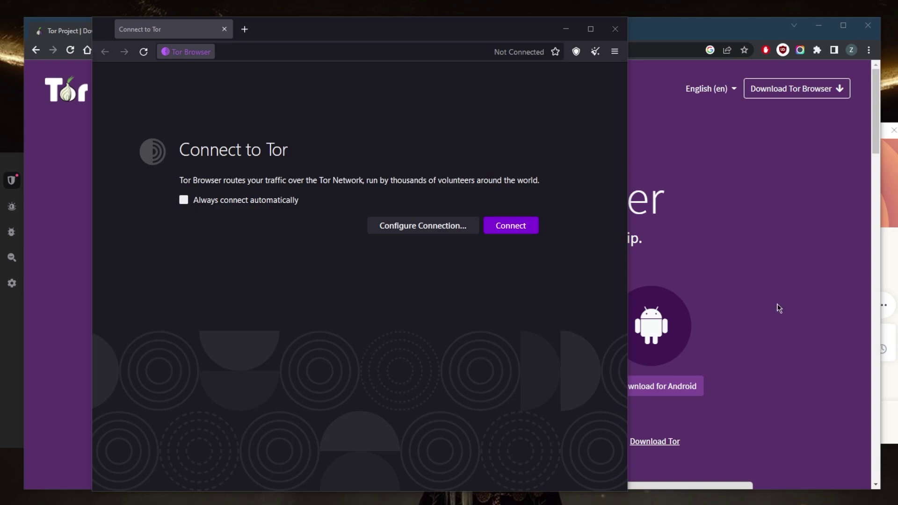
click(888, 262)
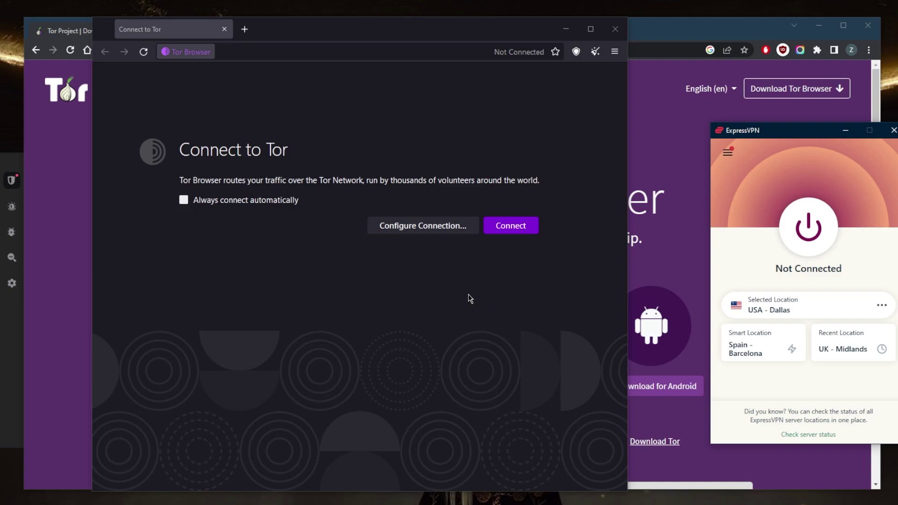
Return focus to the Tor Browser window beside the disconnected VPN apps
click(339, 291)
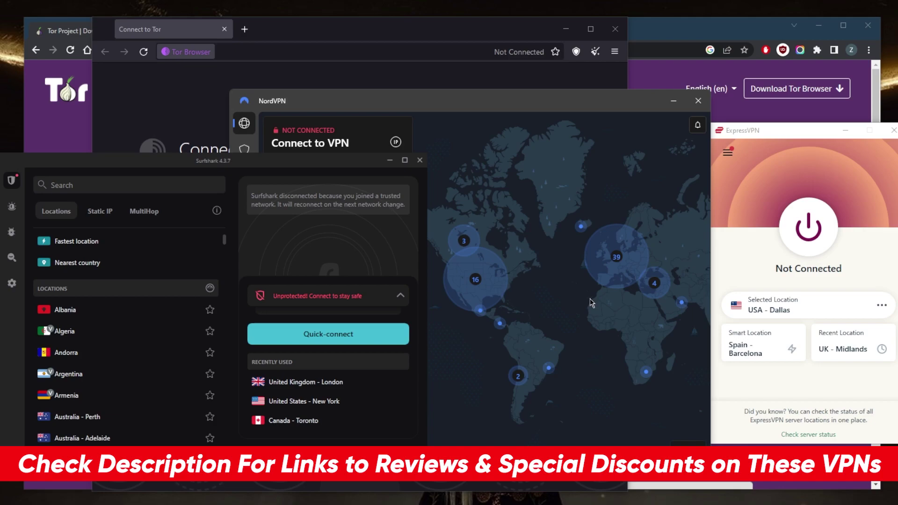
Switch between NordVPN and Surfshark, leaving NordVPN in front with Double VPN and Onion Over VPN listed
click(470, 178)
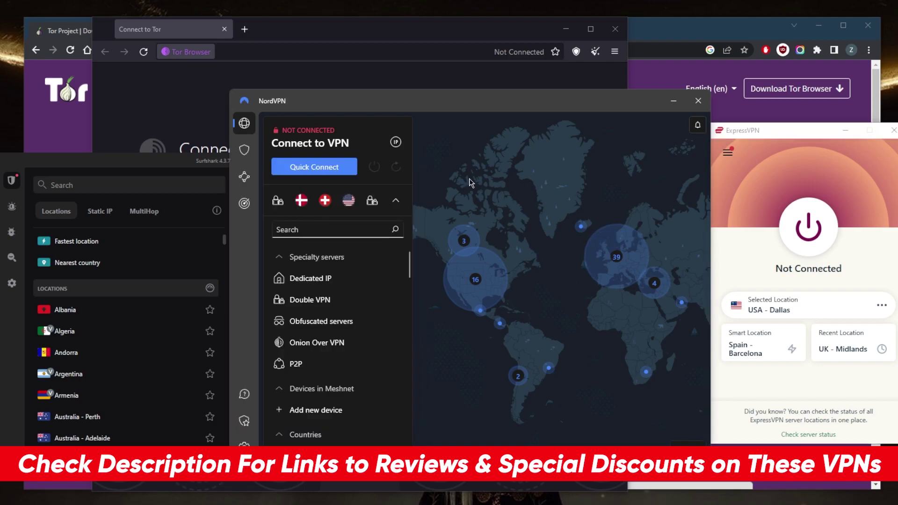
click(169, 163)
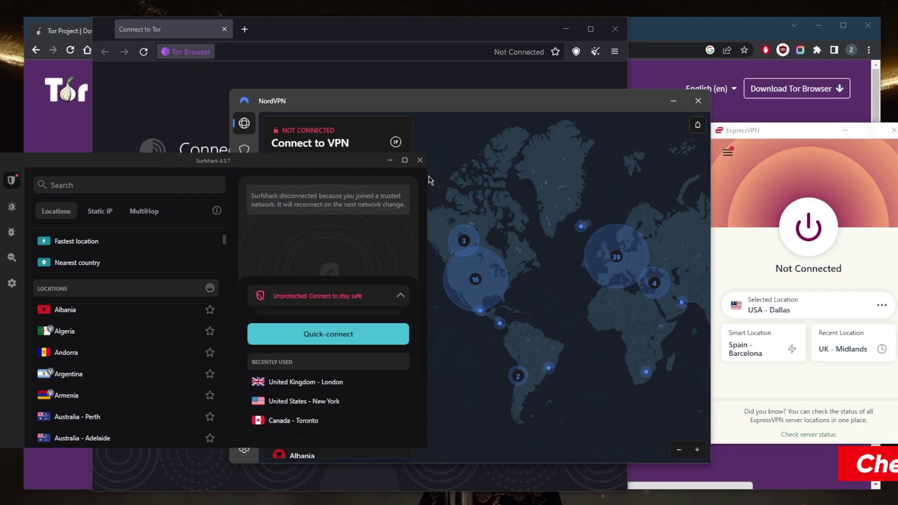
click(507, 175)
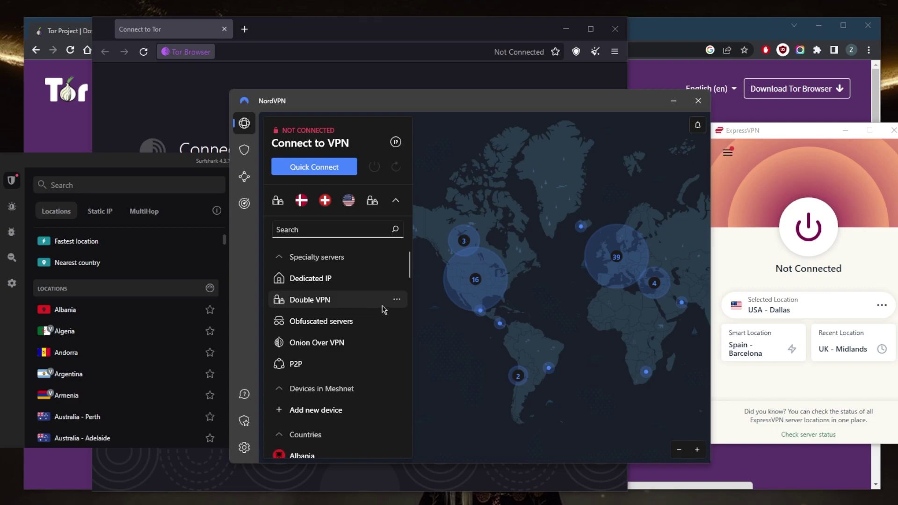
List the countries offering Onion Over VPN in NordVPN, then open the Dark Web Monitor page
click(401, 346)
click(556, 345)
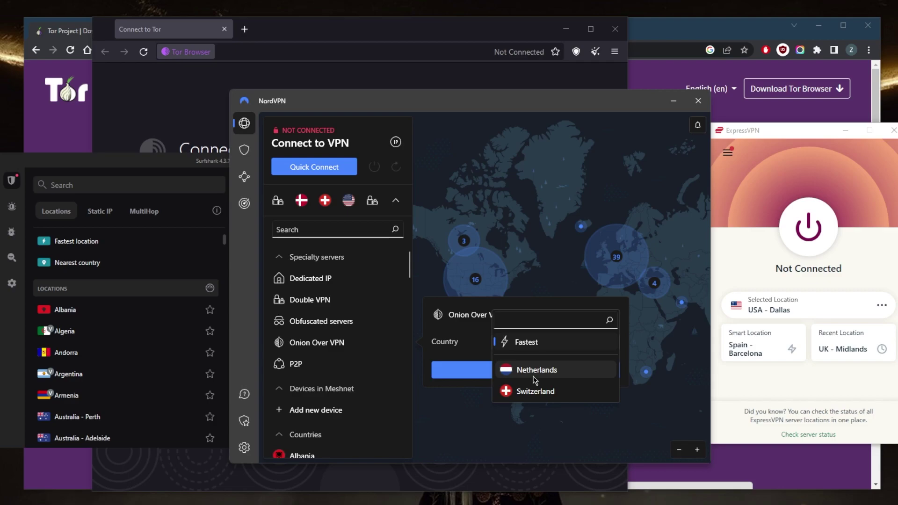
click(523, 294)
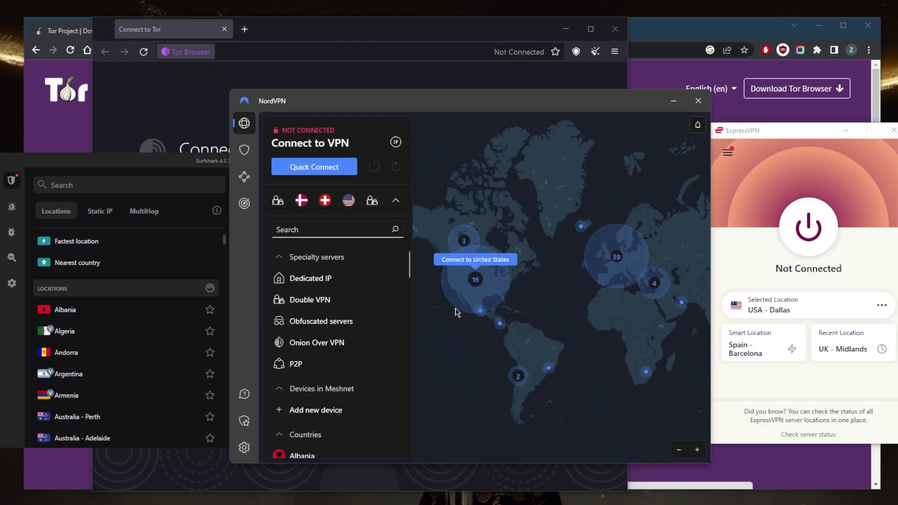
click(244, 203)
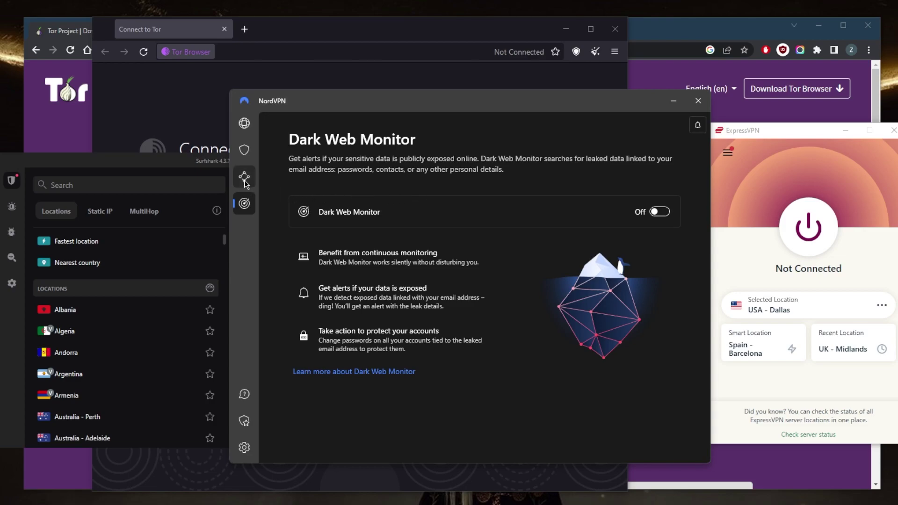
View NordVPN's Threat Protection page, then go back to the Connect to VPN map
click(244, 150)
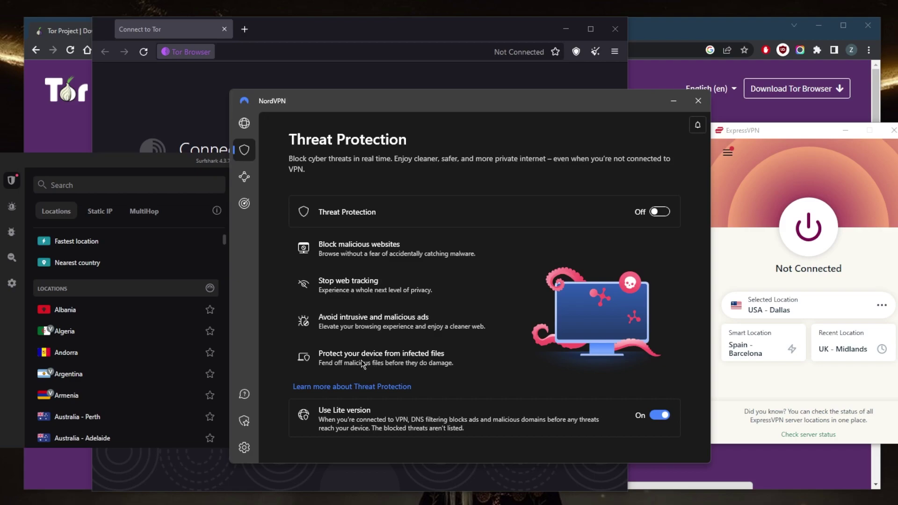
click(245, 123)
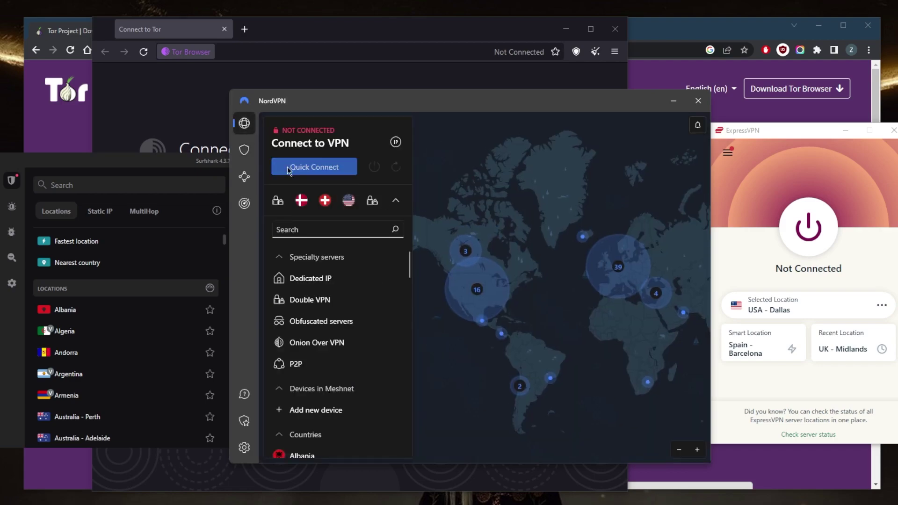
Flip between Surfshark and NordVPN, then raise the Tor Project's Download Tor Browser page
click(210, 160)
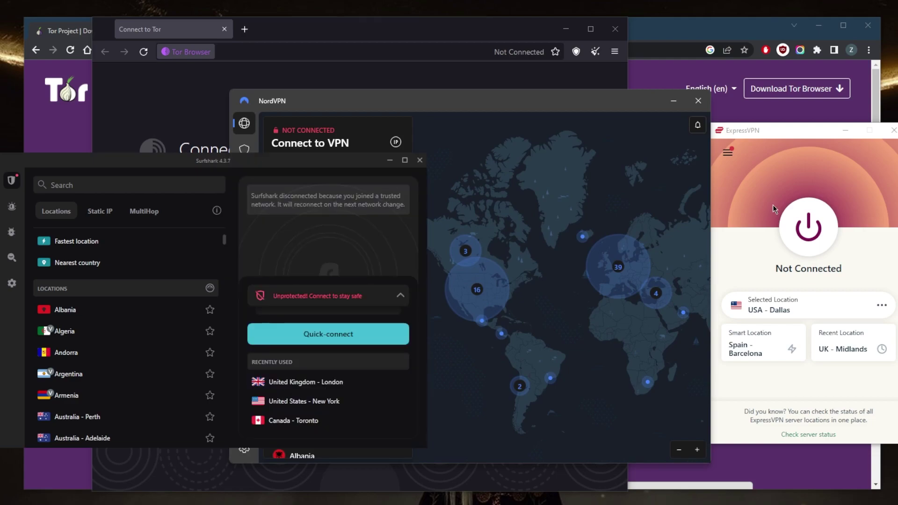
click(502, 195)
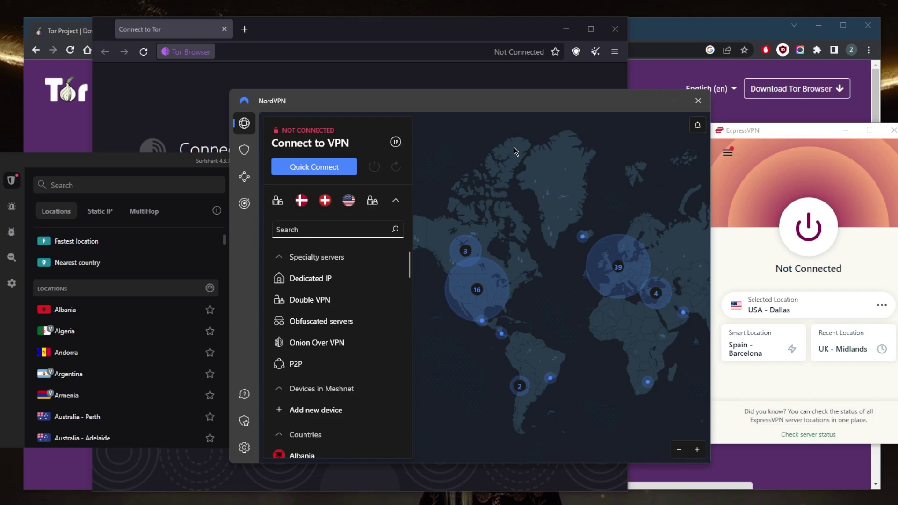
click(658, 30)
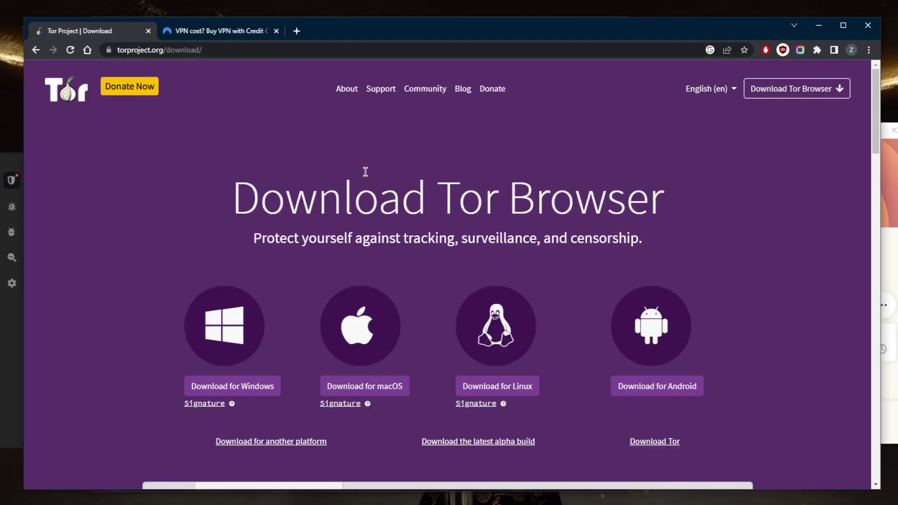
Scroll NordVPN's Complete, Plus and Standard pricing table, then return to the Tor Project | Download tab
click(238, 37)
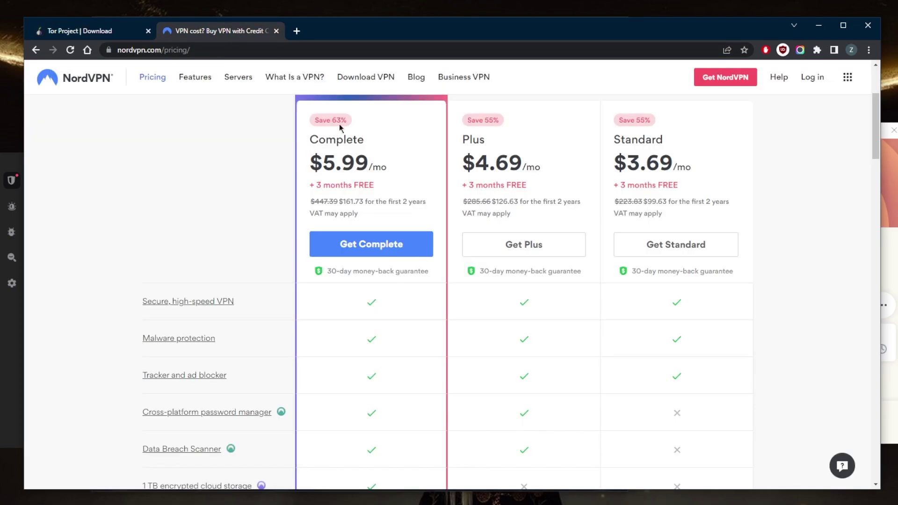
scroll(365, 299, down, 3)
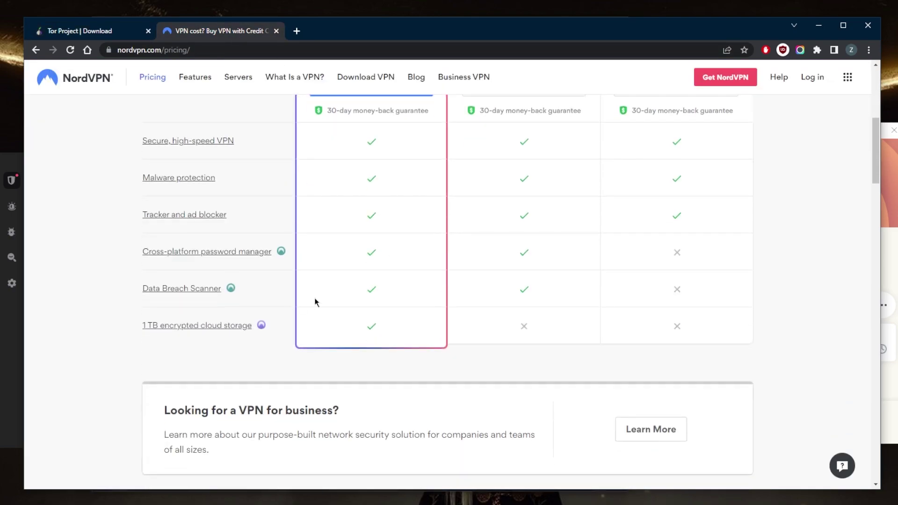
scroll(369, 311, up, 1)
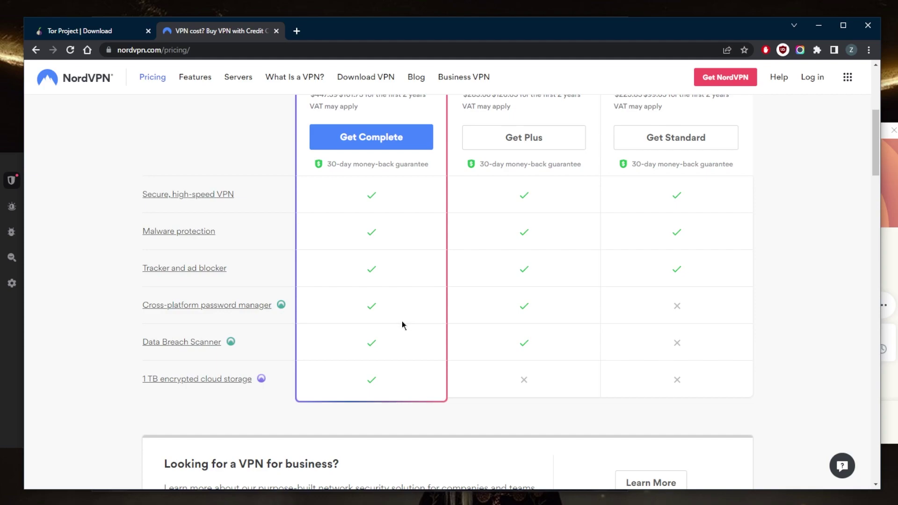
scroll(302, 336, up, 3)
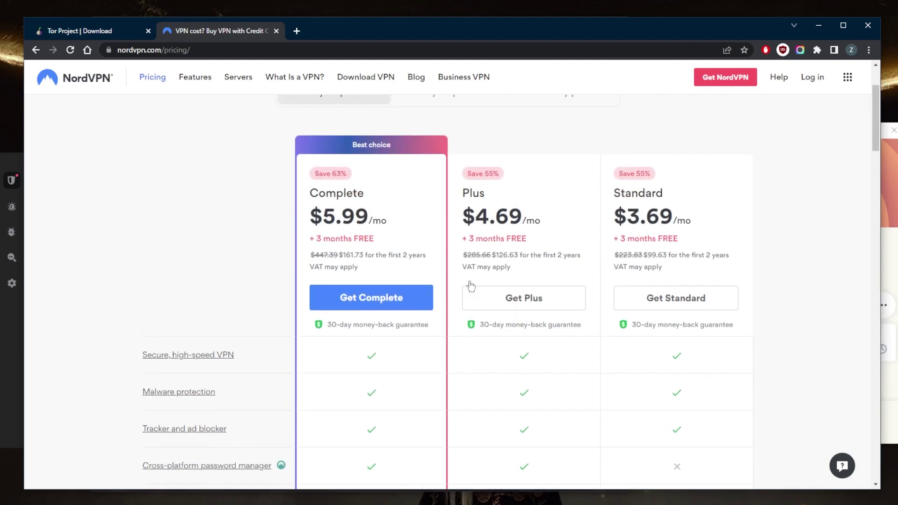
scroll(399, 295, down, 3)
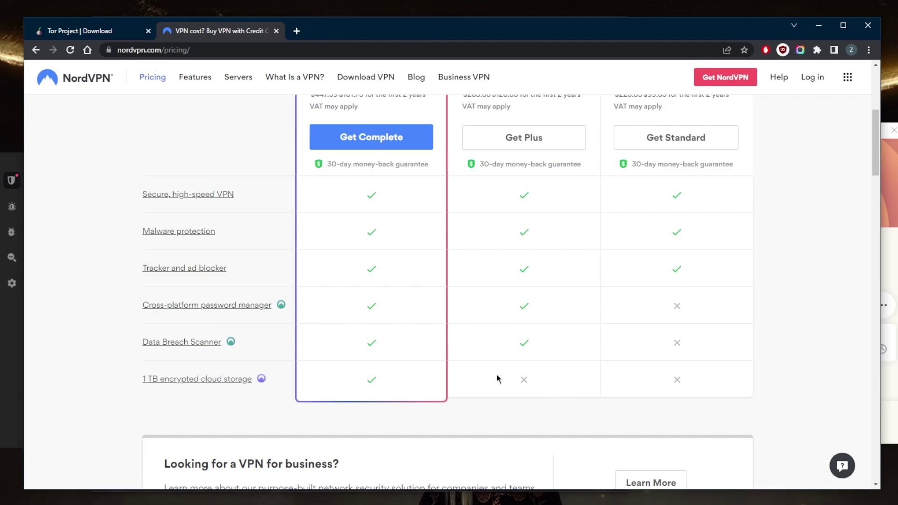
click(102, 34)
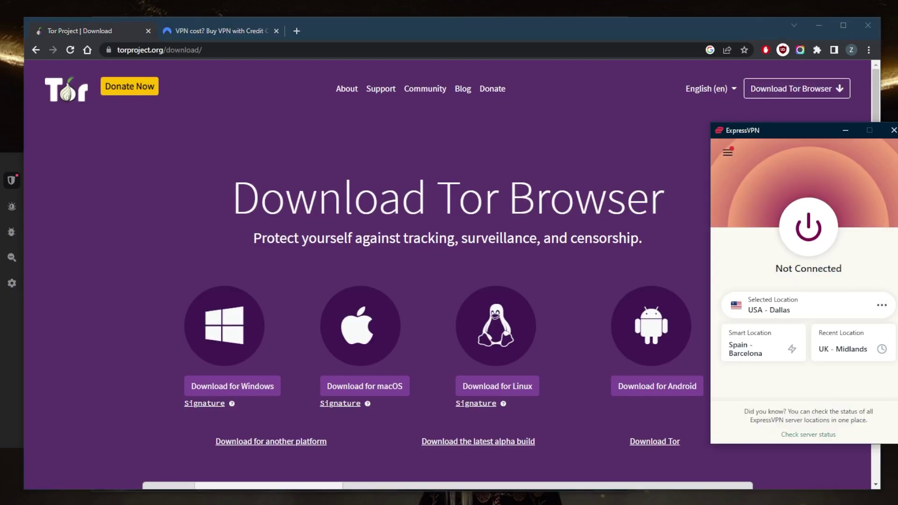